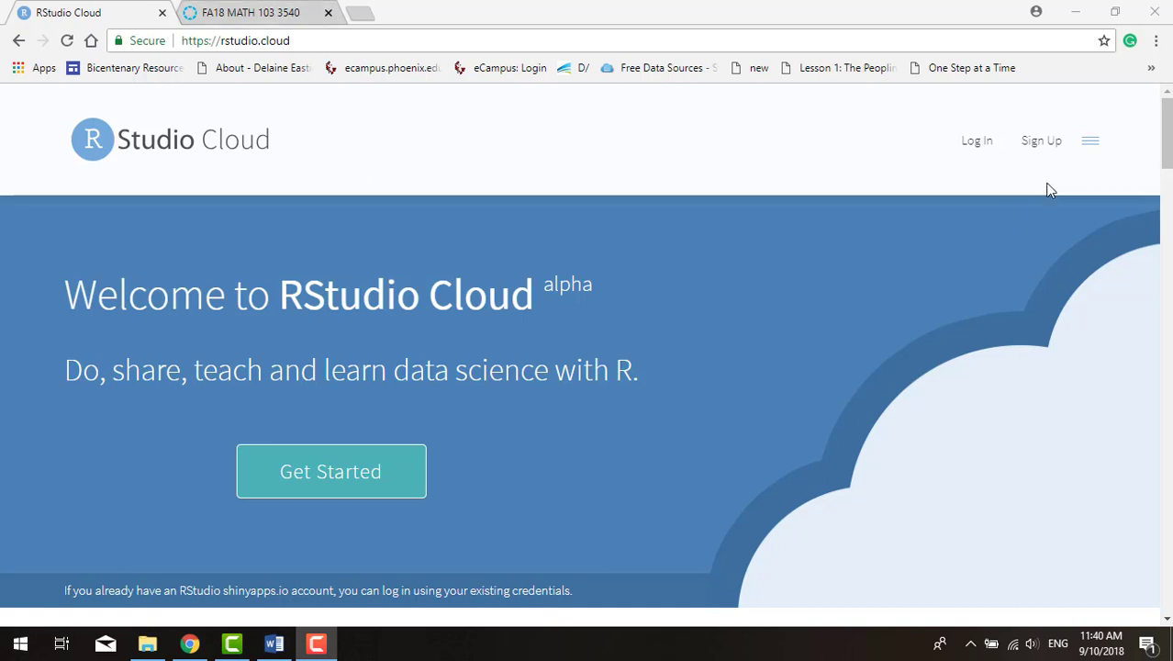
# Log in to RStudio Cloud with the existing account and create a new project in the workspace
pyautogui.click(1042, 142)
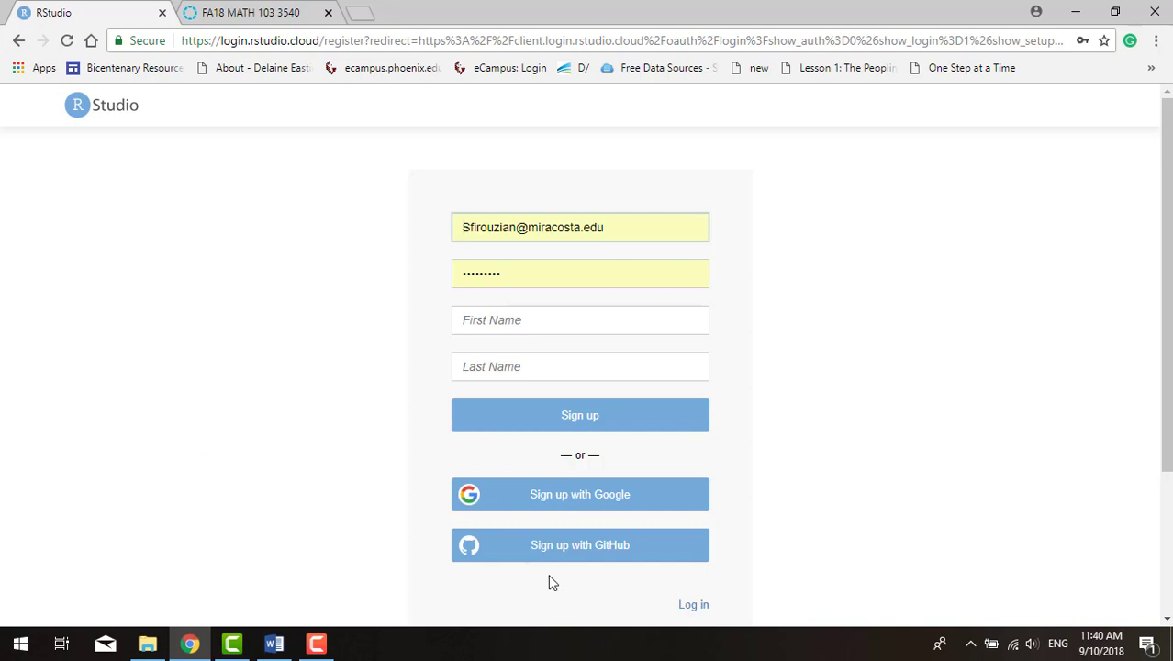
pyautogui.click(19, 41)
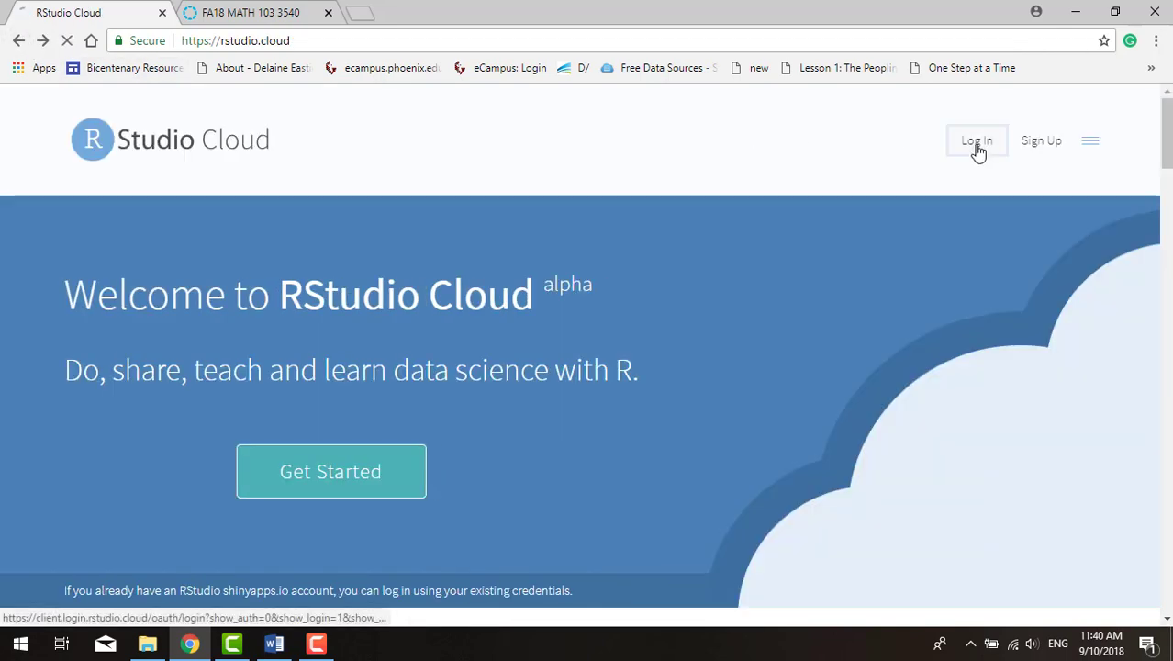
pyautogui.click(975, 142)
pyautogui.click(584, 346)
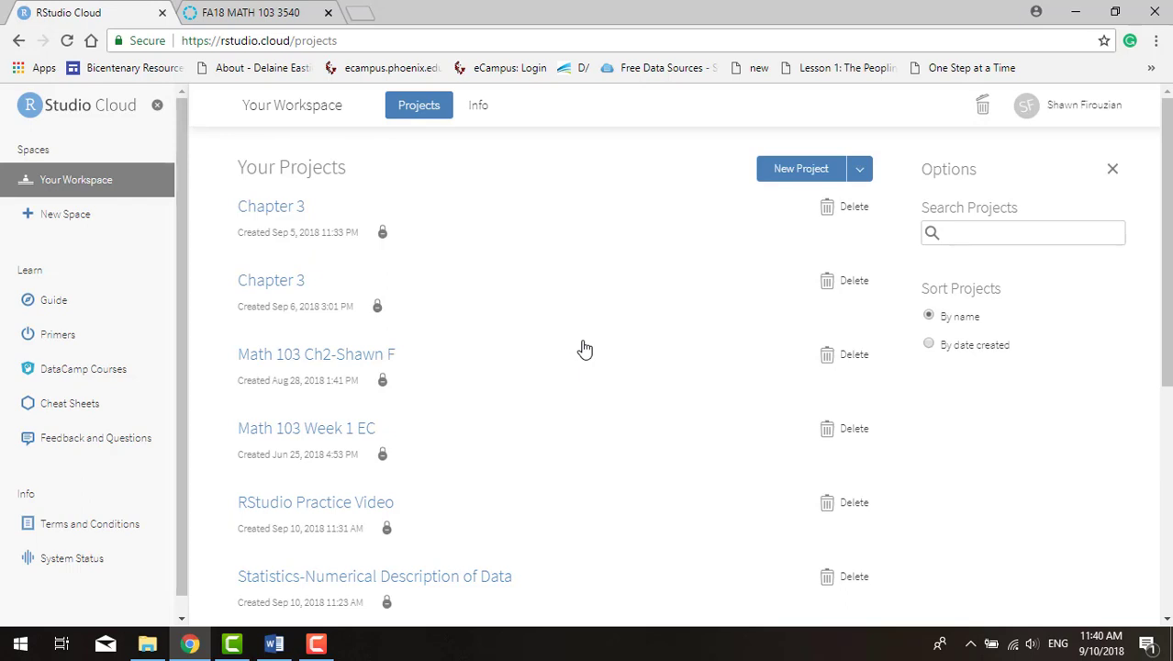
pyautogui.click(813, 171)
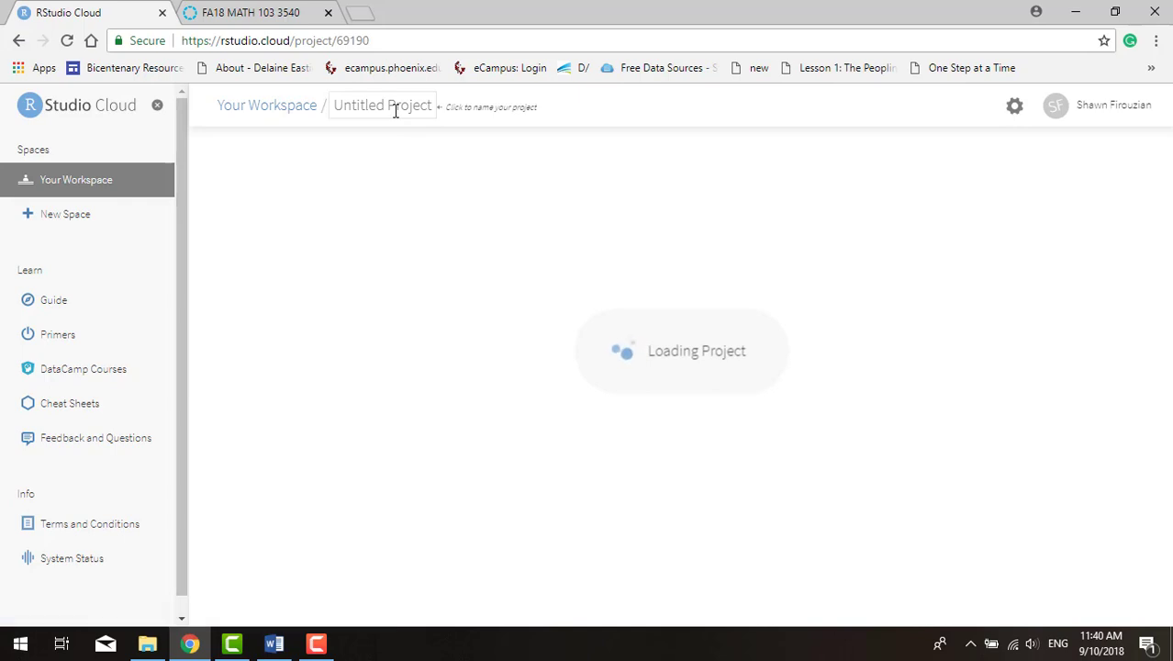
pyautogui.click(396, 107)
pyautogui.click(397, 107)
pyautogui.write('R')
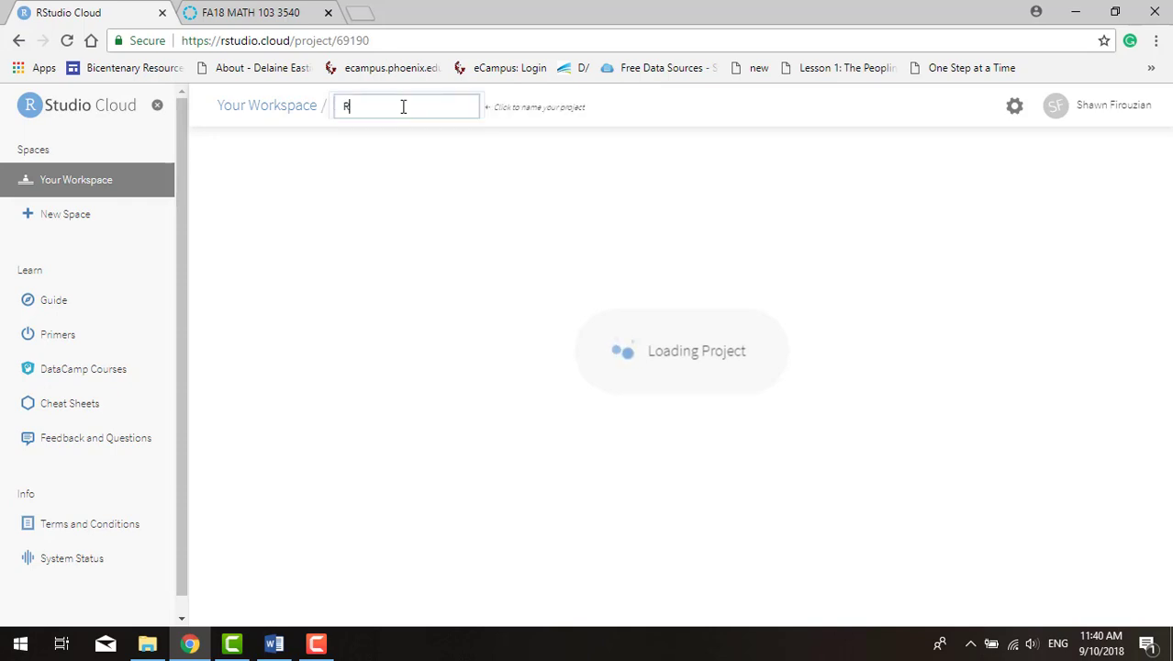
pyautogui.write('Studio')
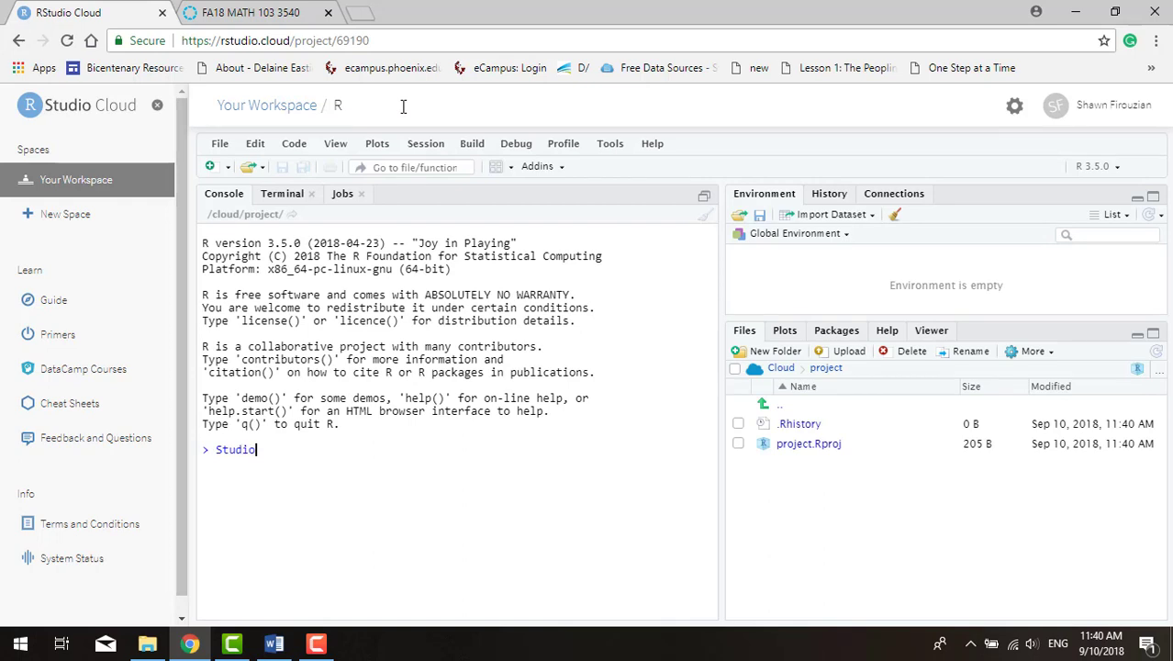
pyautogui.press('BackSpace')
pyautogui.press('BackSpace')
pyautogui.press('BackSpace')
pyautogui.press('BackSpace')
pyautogui.press('BackSpace')
# Name the project RStudio Practice Problems
pyautogui.click(344, 109)
pyautogui.write('RS')
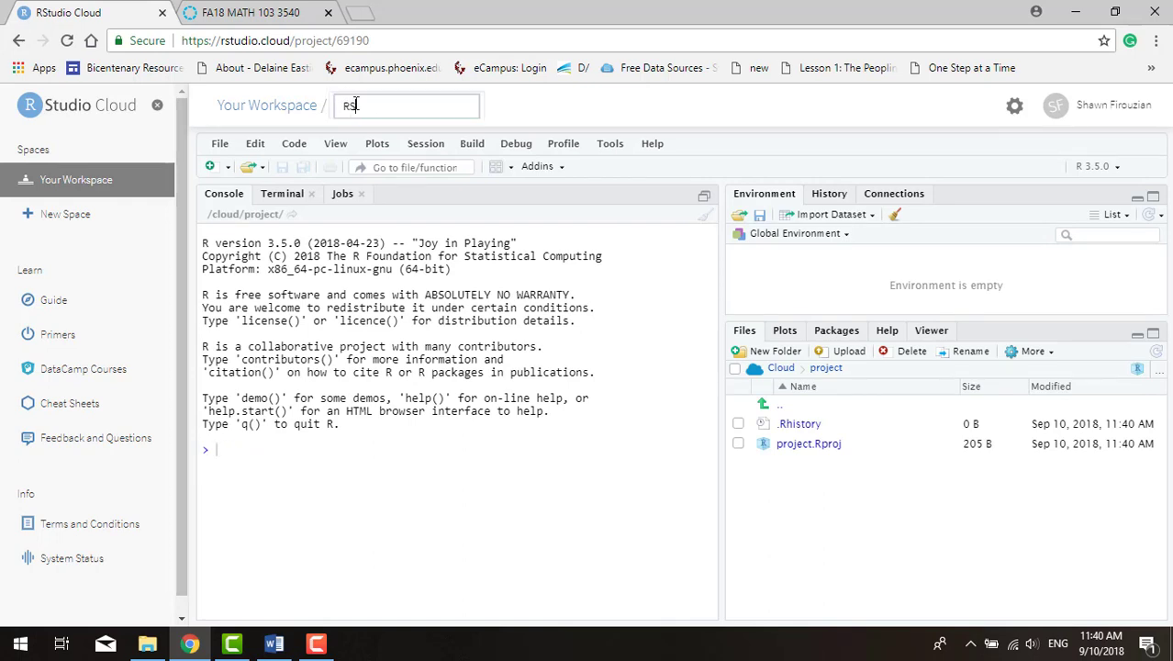
pyautogui.write('tudio Practice Problems')
pyautogui.press('Return')
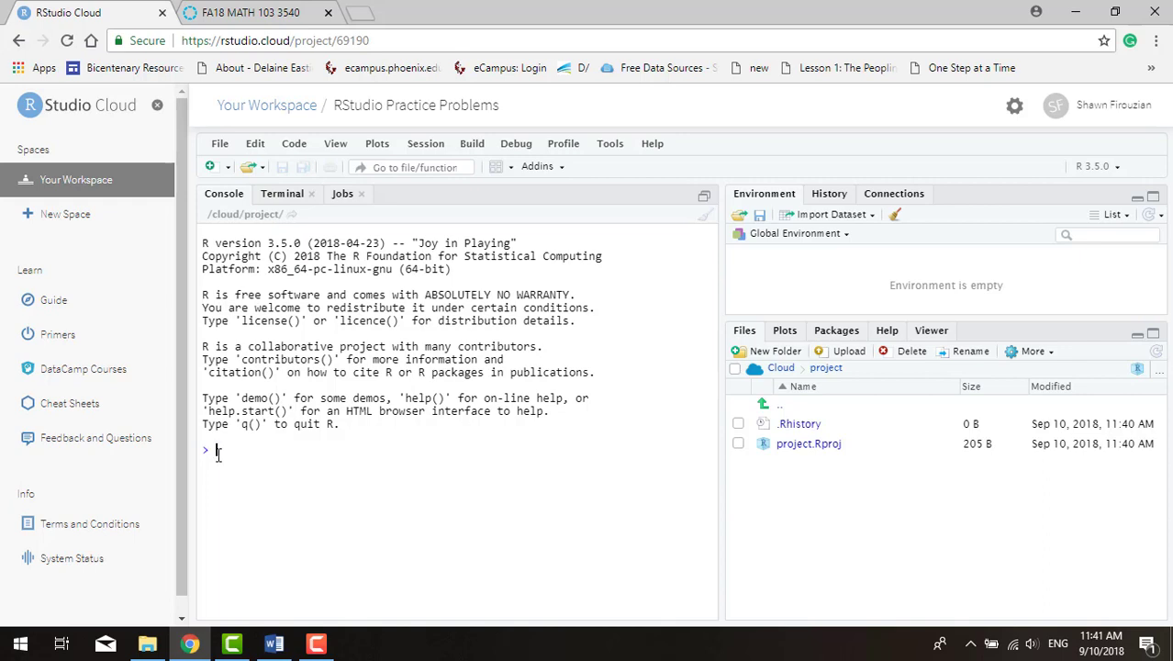
# Create a new blank R script in the project
pyautogui.click(220, 144)
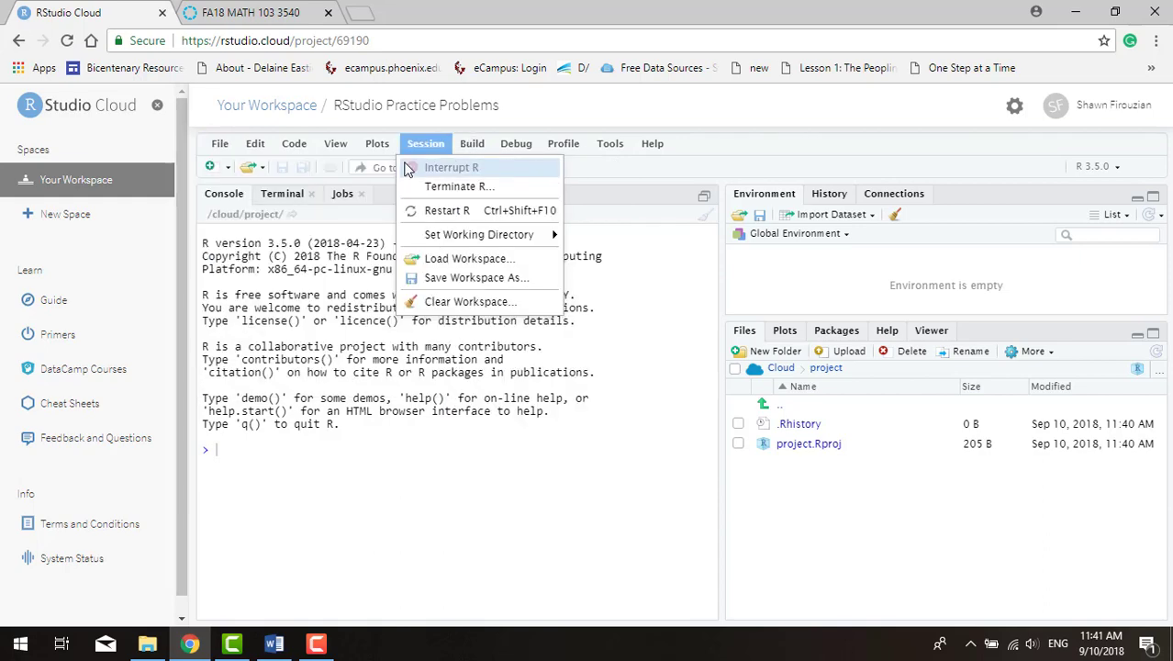
pyautogui.moveTo(362, 167)
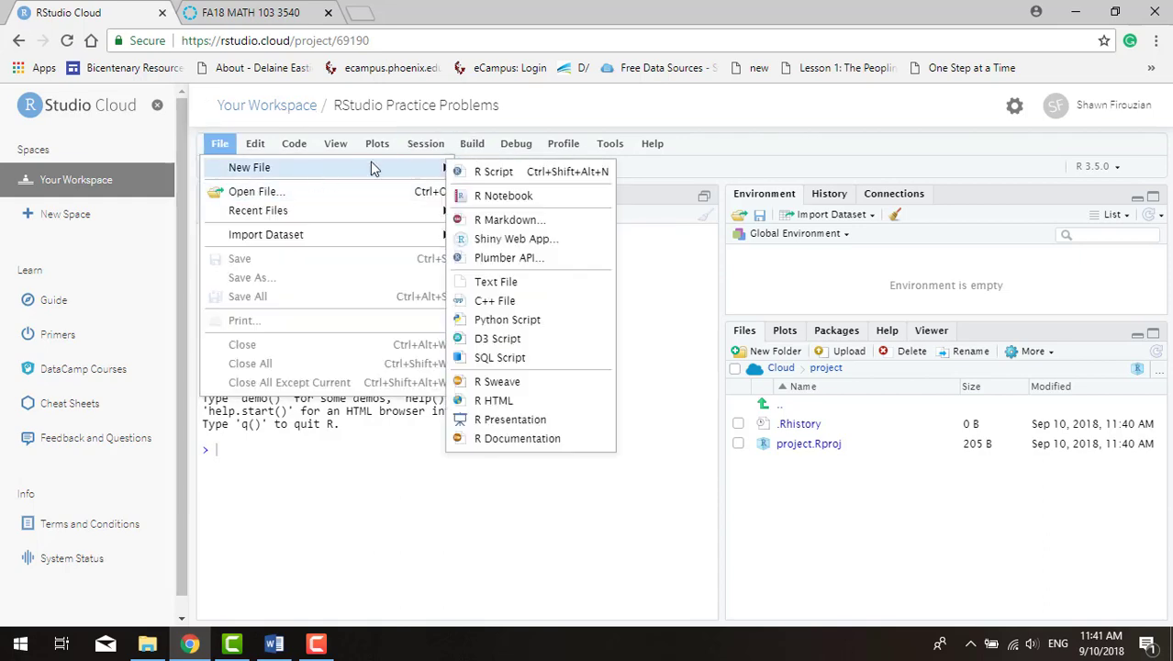
pyautogui.click(503, 172)
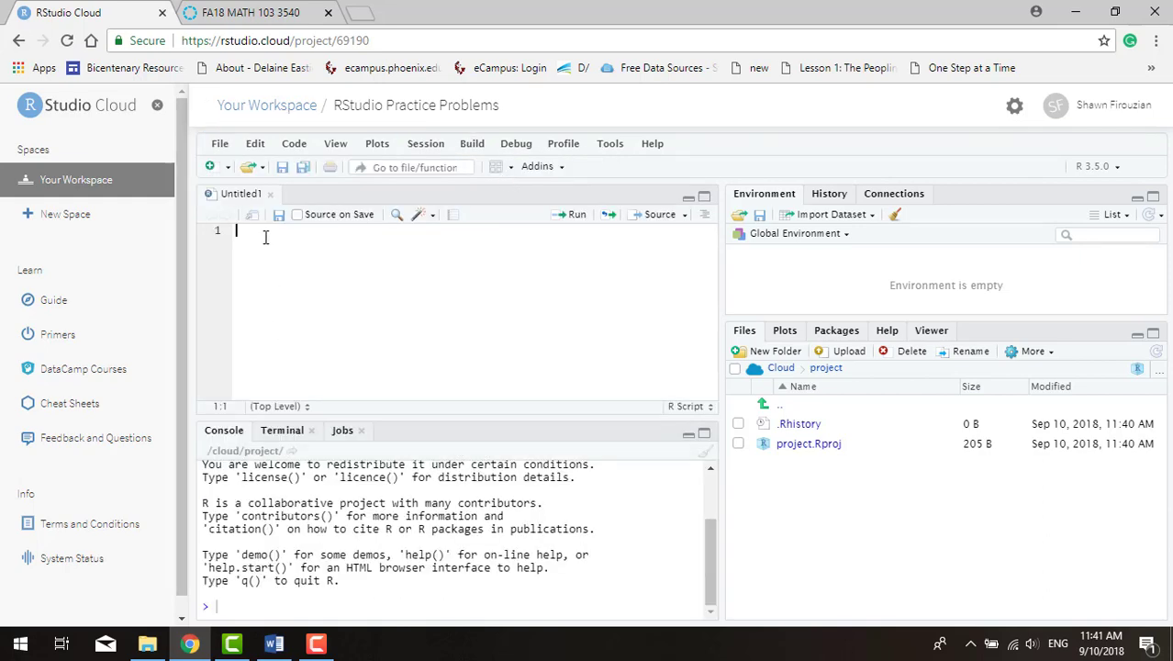
pyautogui.click(254, 144)
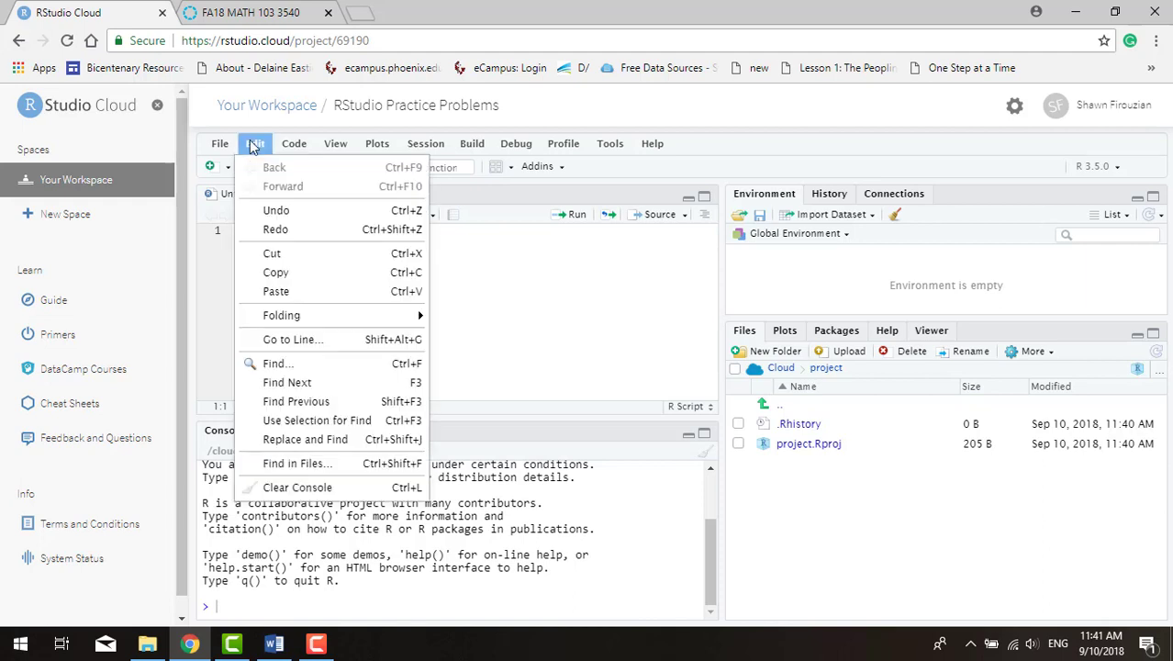
pyautogui.click(620, 288)
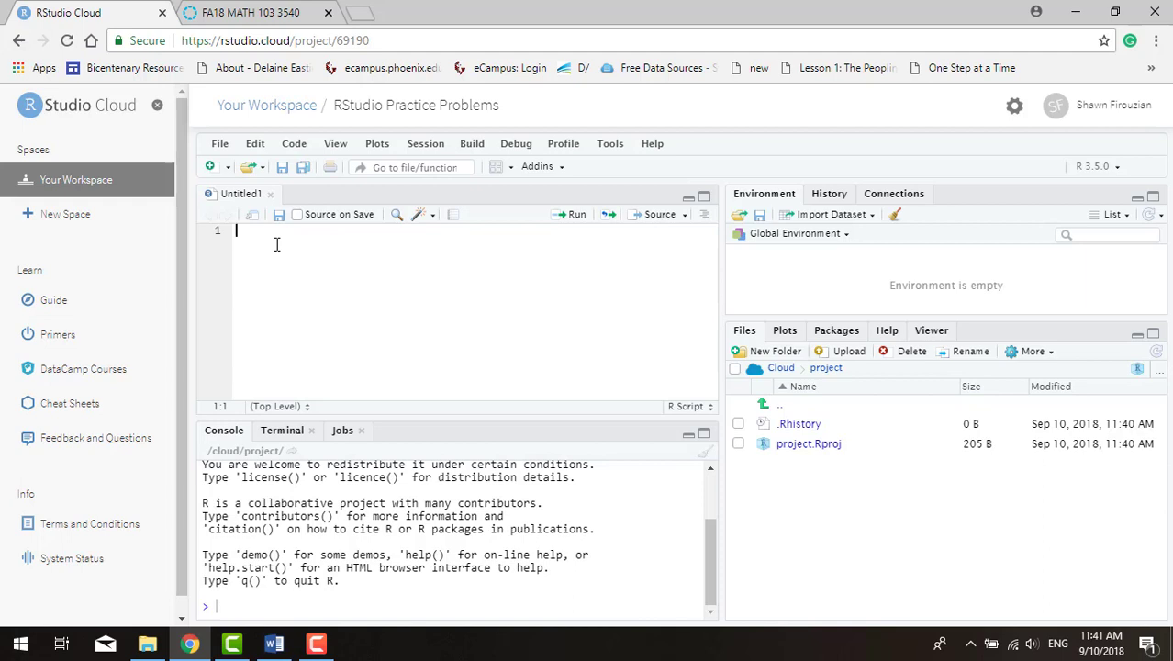
# Switch to the FA18 MATH 103 3540 course site and open the Data Sets-2 page of the Chapter 2 module
pyautogui.click(267, 7)
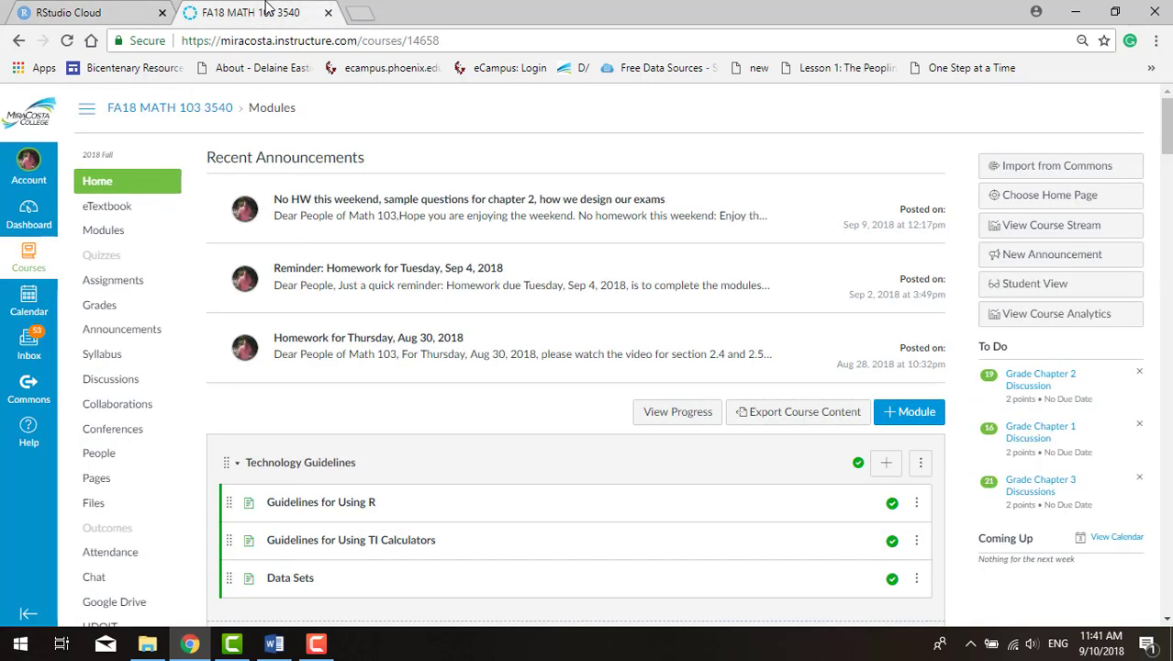
pyautogui.scroll(-15, 490, 271)
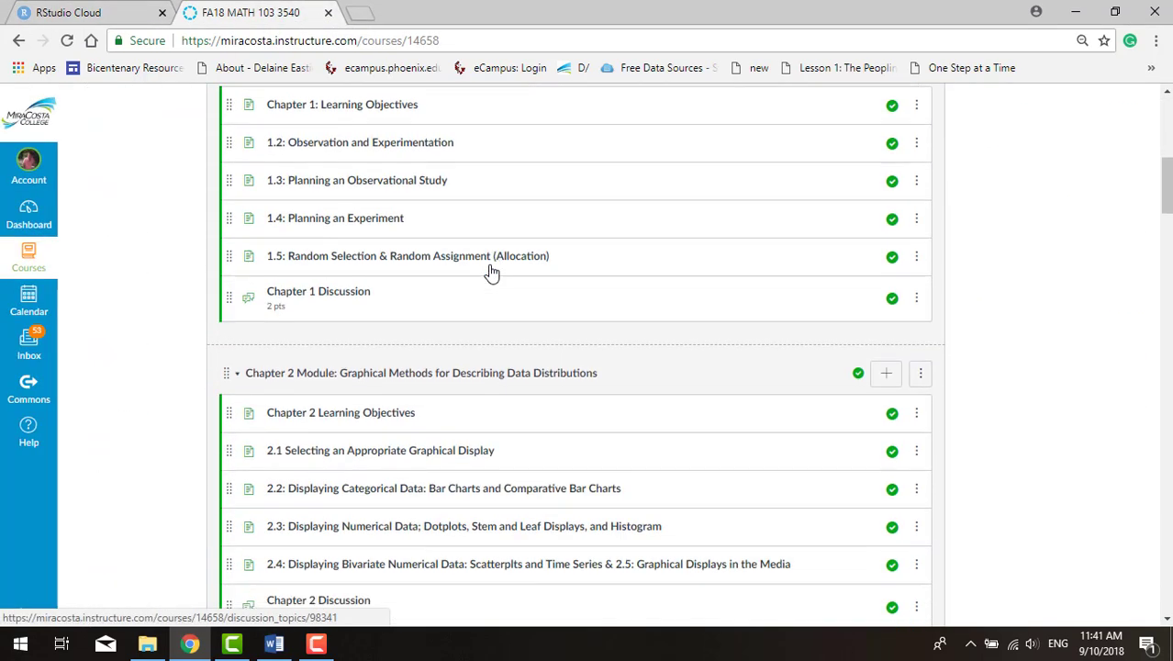
pyautogui.scroll(-4, 489, 267)
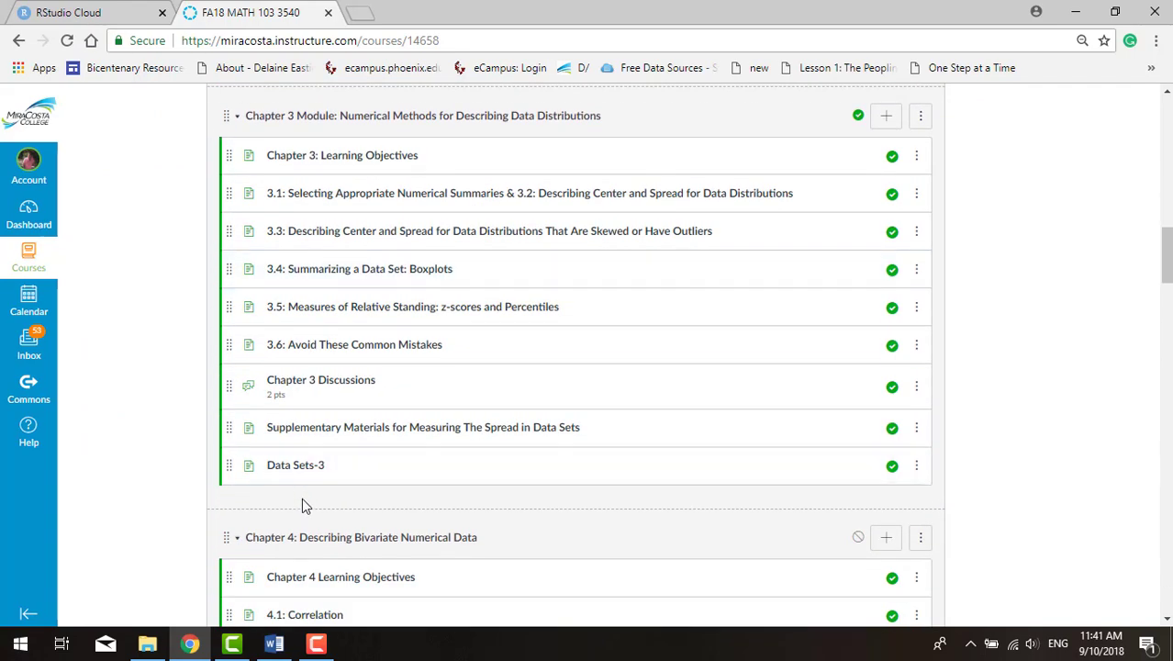
pyautogui.scroll(2, 303, 500)
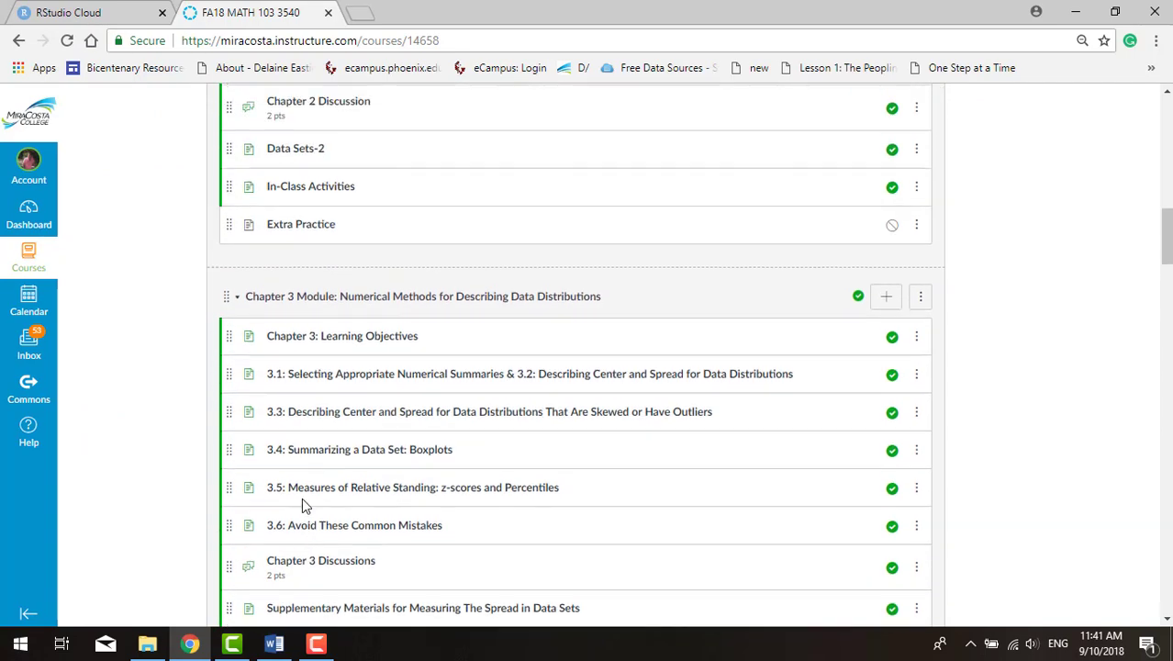
pyautogui.click(302, 158)
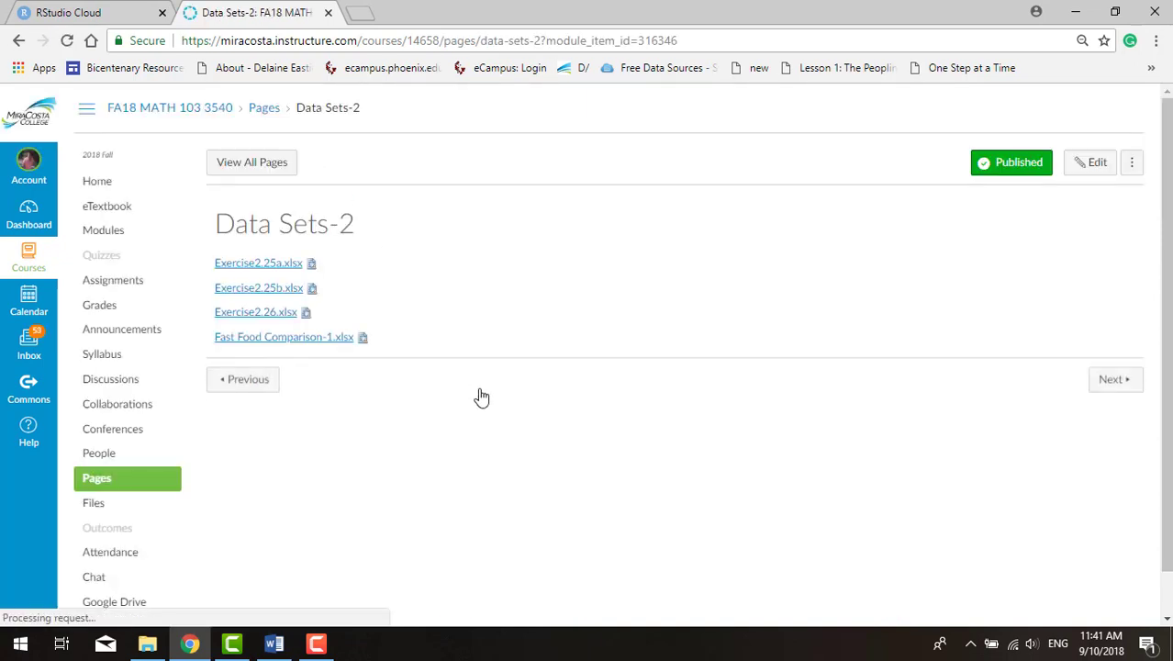
# Download Fast Food Comparison-1.xlsx and show the file in its download folder
pyautogui.click(271, 337)
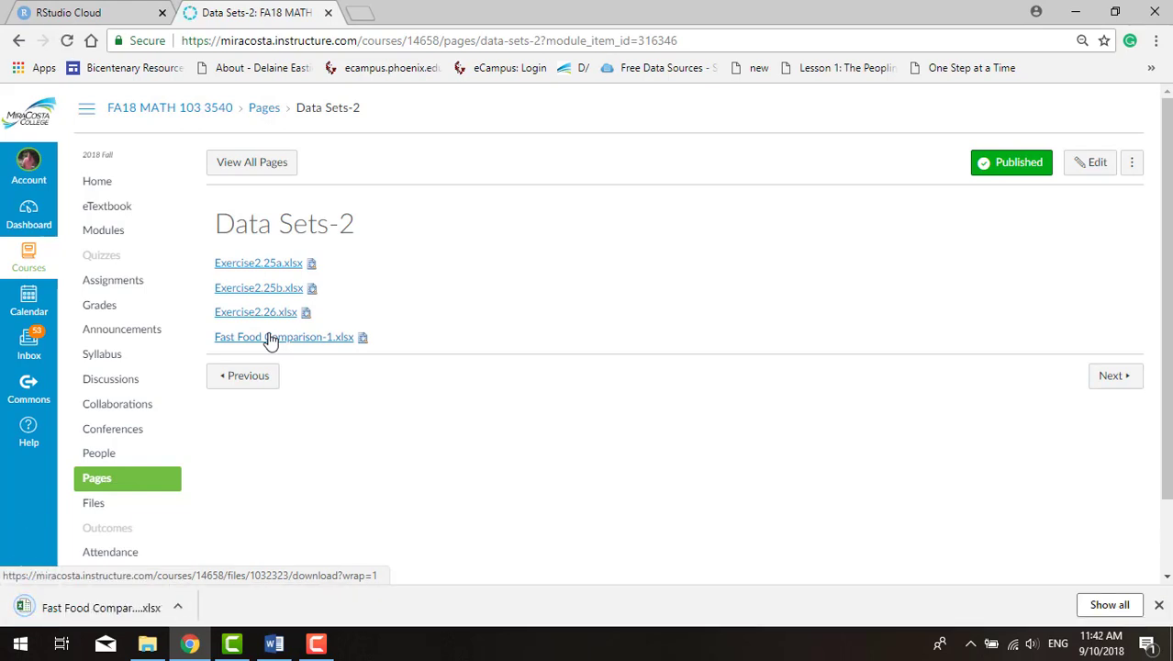
pyautogui.rightClick(79, 608)
pyautogui.click(90, 558)
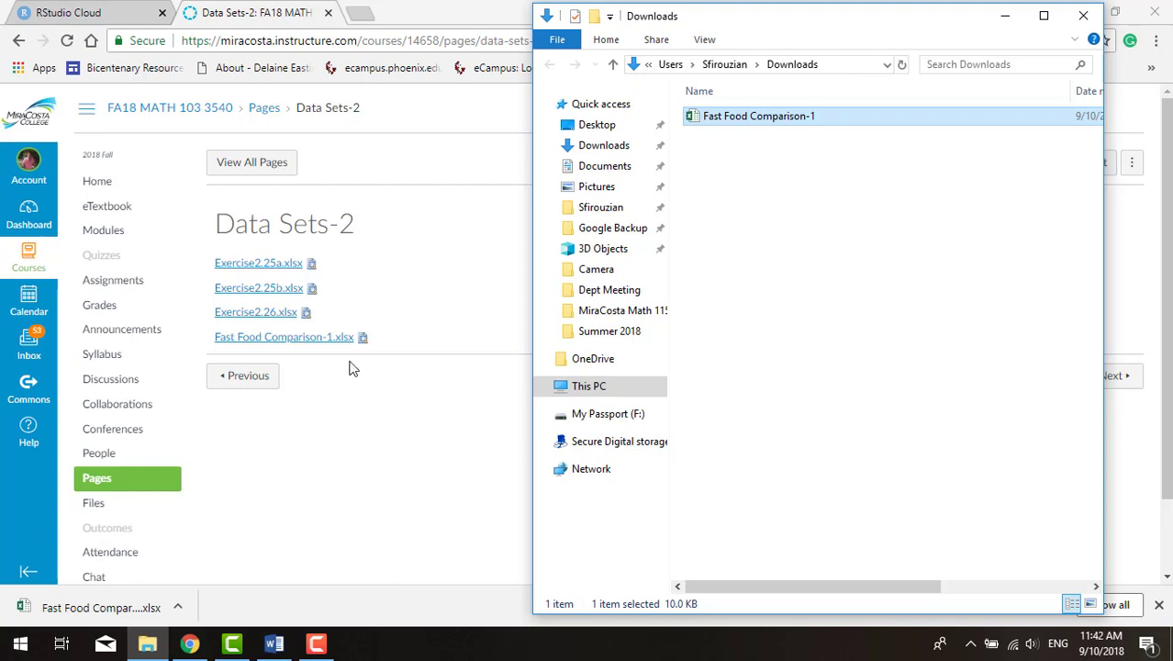
# Switch back to RStudio Cloud and upload Fast Food Comparison-1.xlsx from Downloads to the /cloud/project directory
pyautogui.click(72, 15)
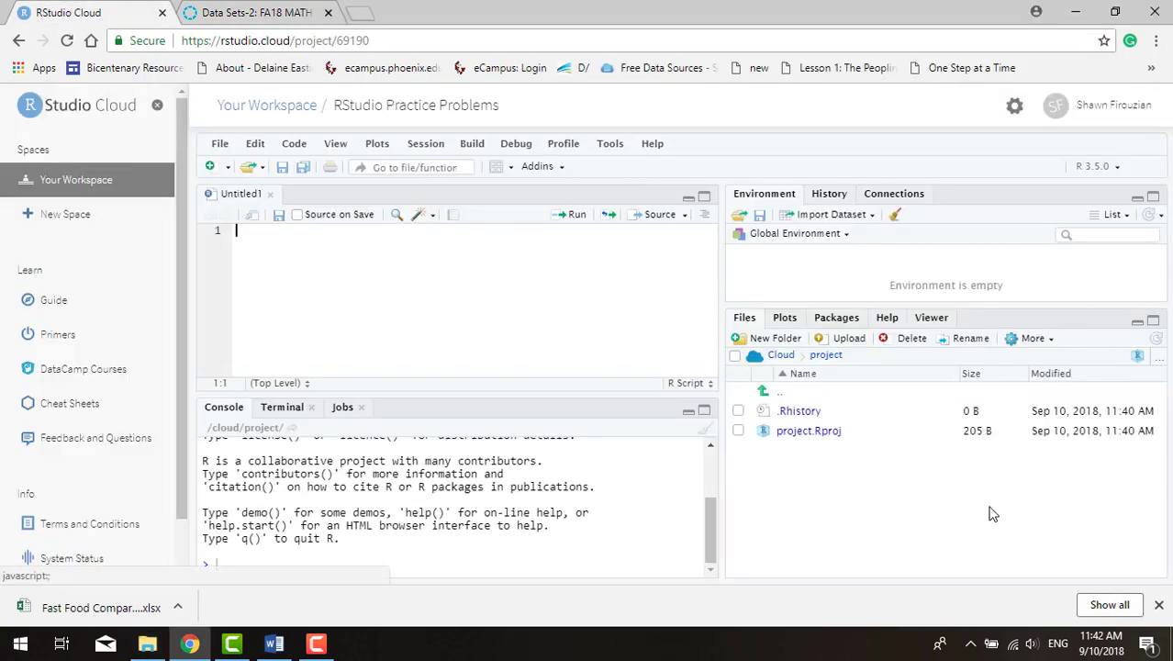
pyautogui.click(851, 342)
pyautogui.click(588, 359)
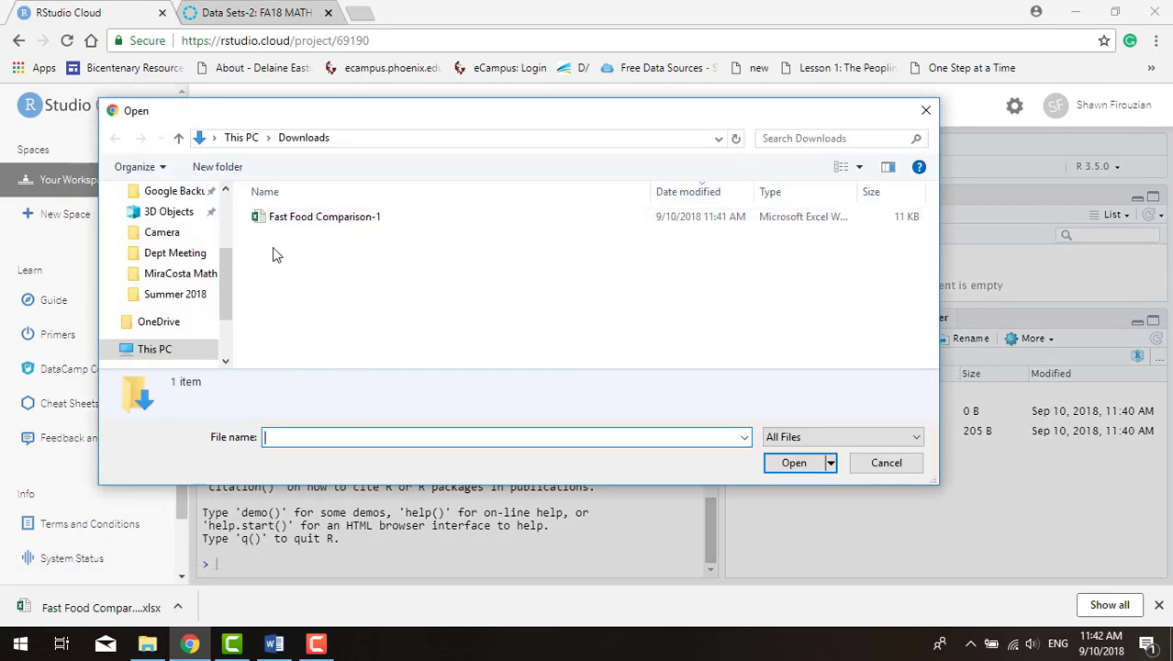
pyautogui.scroll(3, 184, 240)
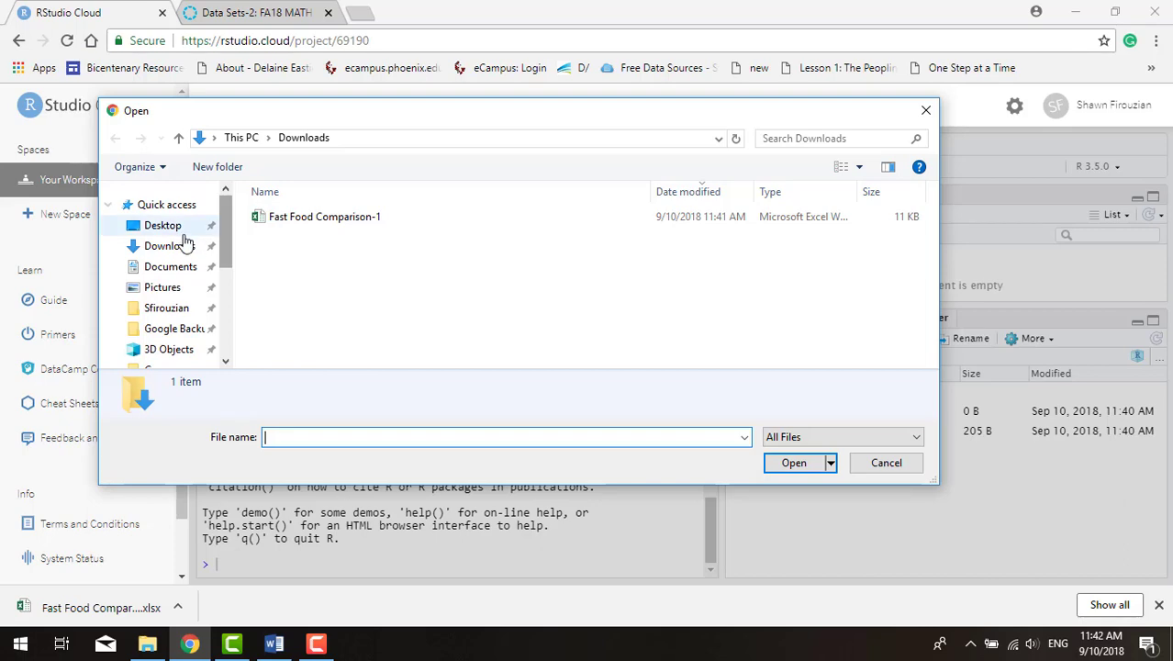
pyautogui.doubleClick(314, 218)
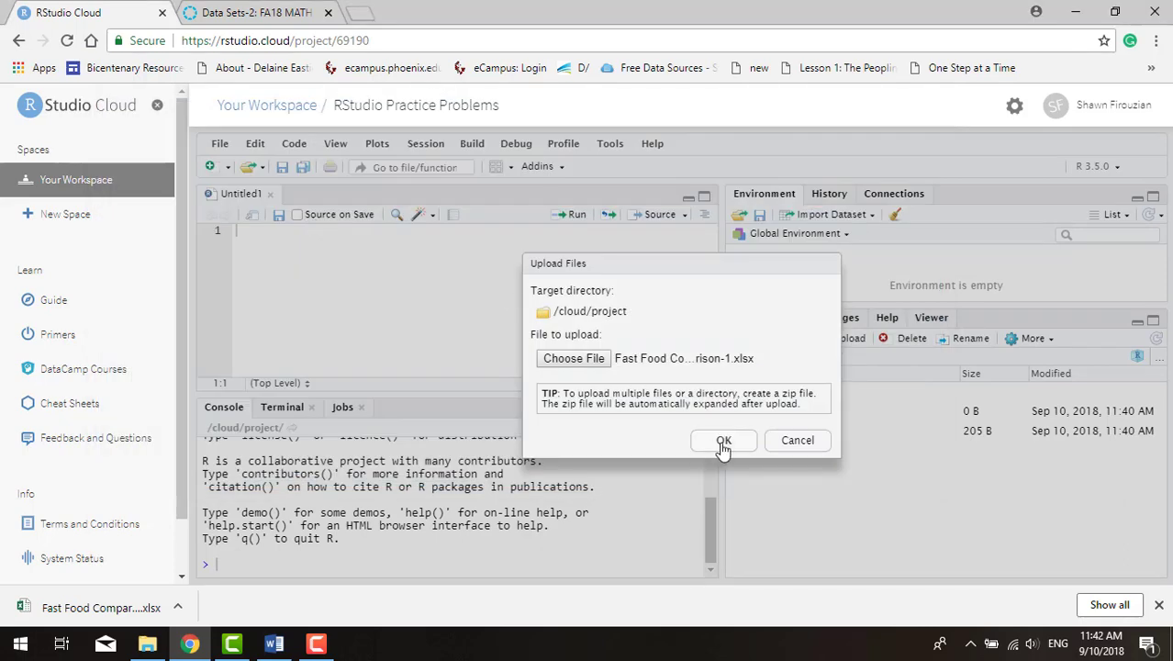
pyautogui.click(723, 441)
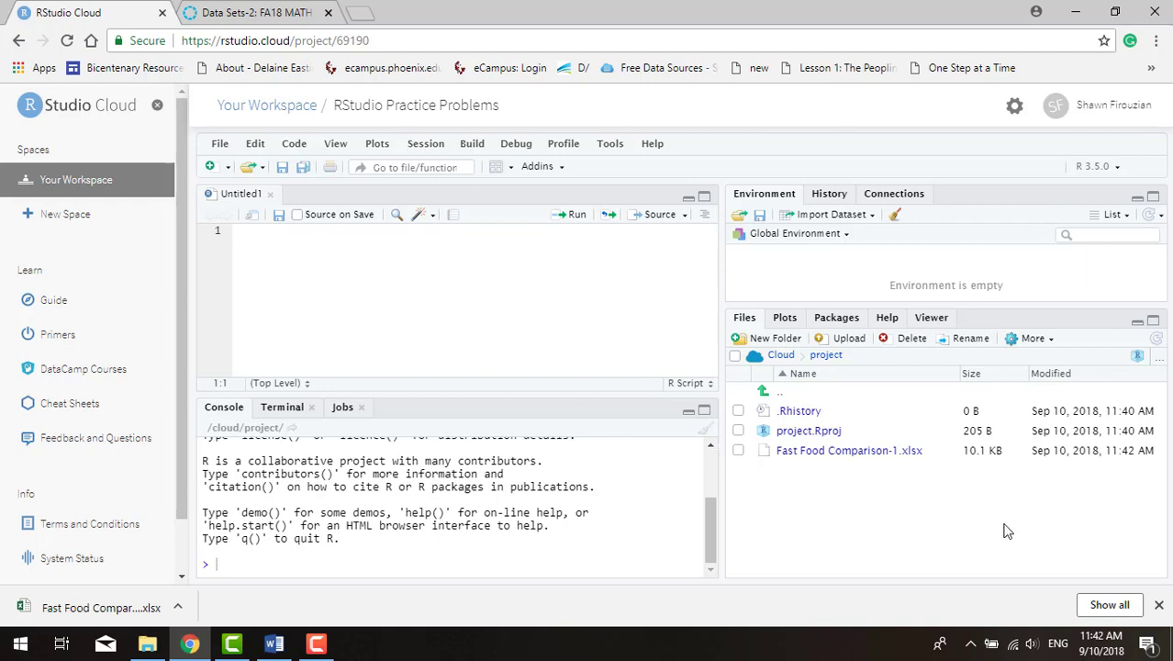
# Start a dataset import from Excel and install the required readxl and Rcpp packages
pyautogui.click(846, 219)
pyautogui.click(845, 283)
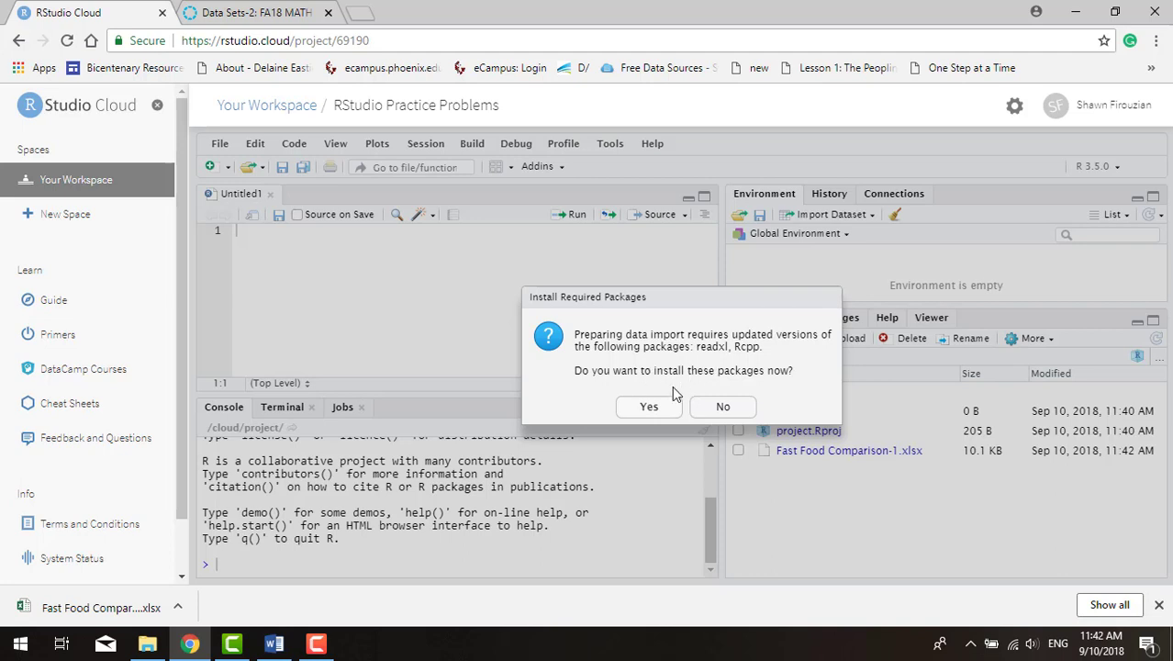
pyautogui.click(649, 406)
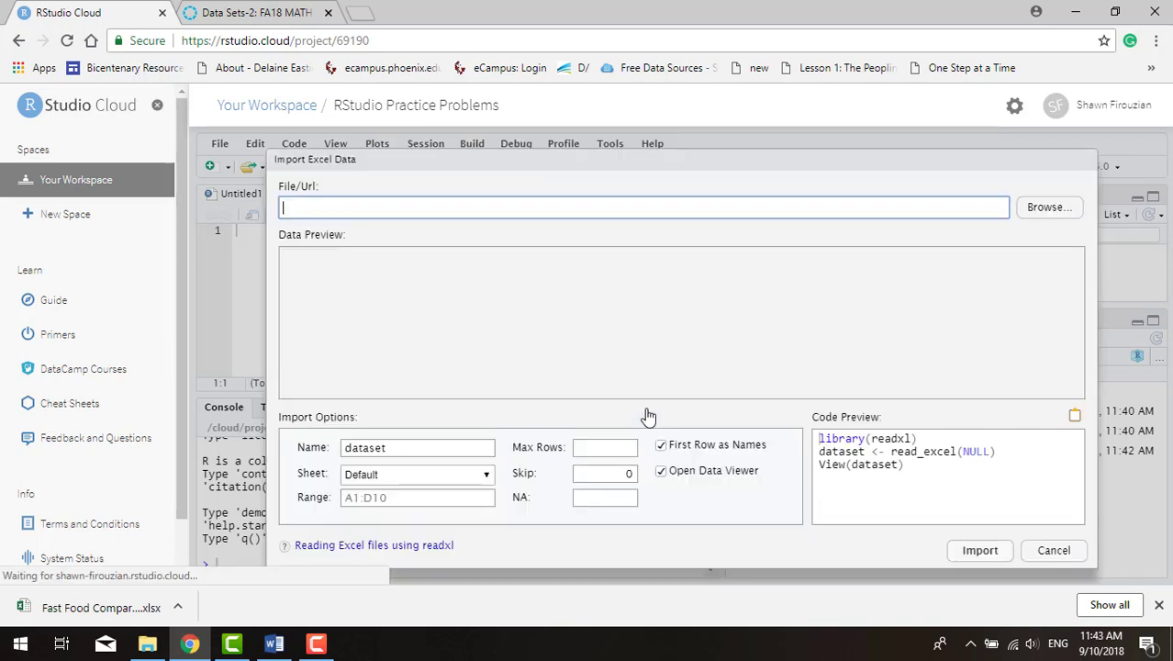
# Import Fast Food Comparison-1.xlsx from the project files as Fast_Food_Comparison_1 and close its data view
pyautogui.click(1051, 211)
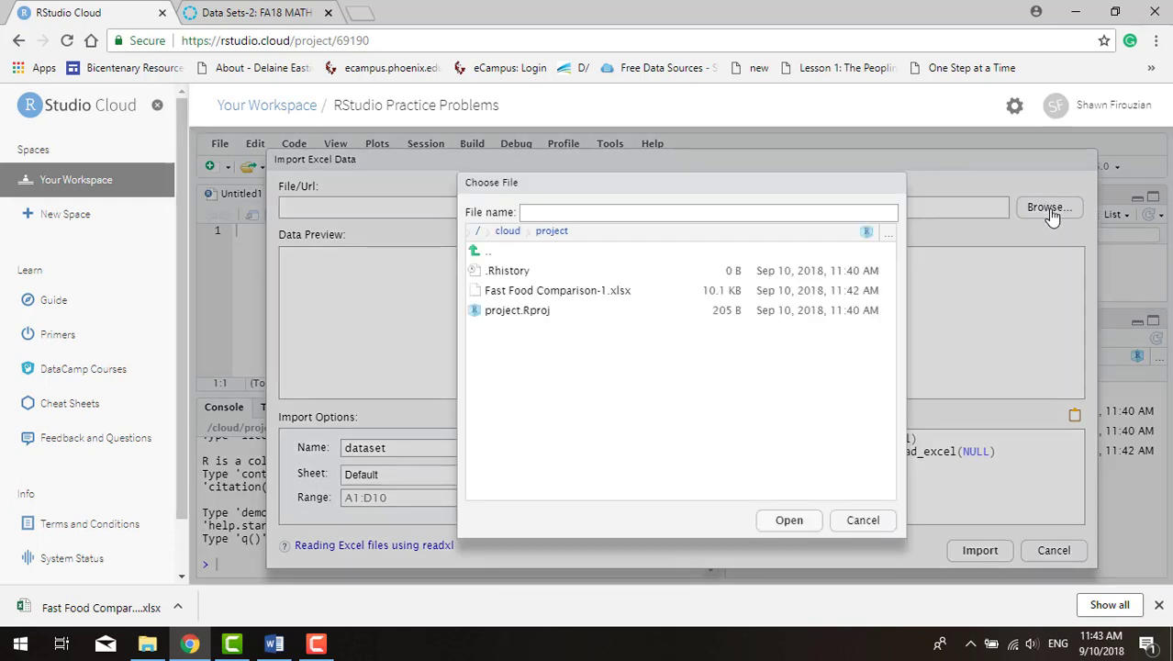
pyautogui.click(557, 292)
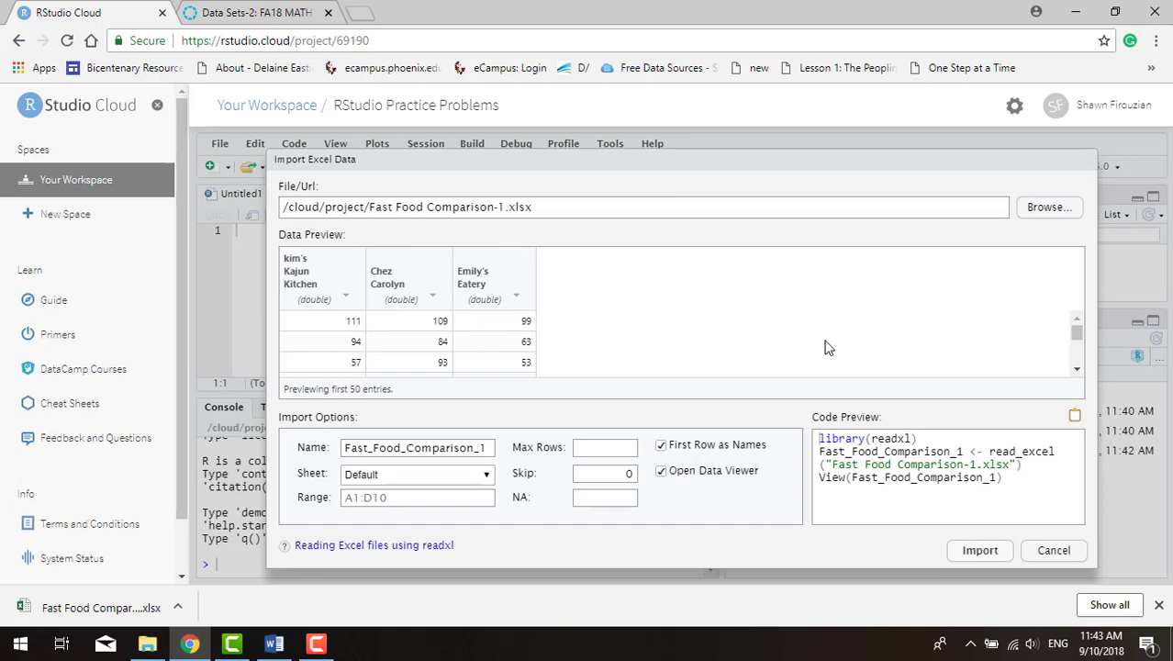
pyautogui.click(979, 550)
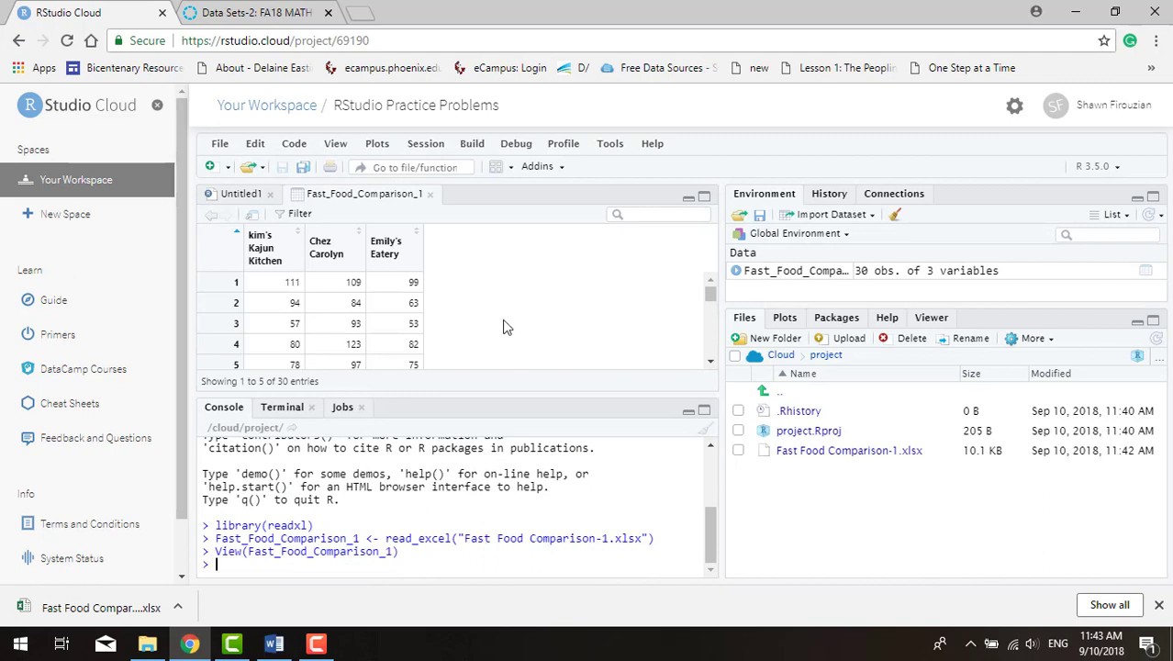
pyautogui.click(429, 194)
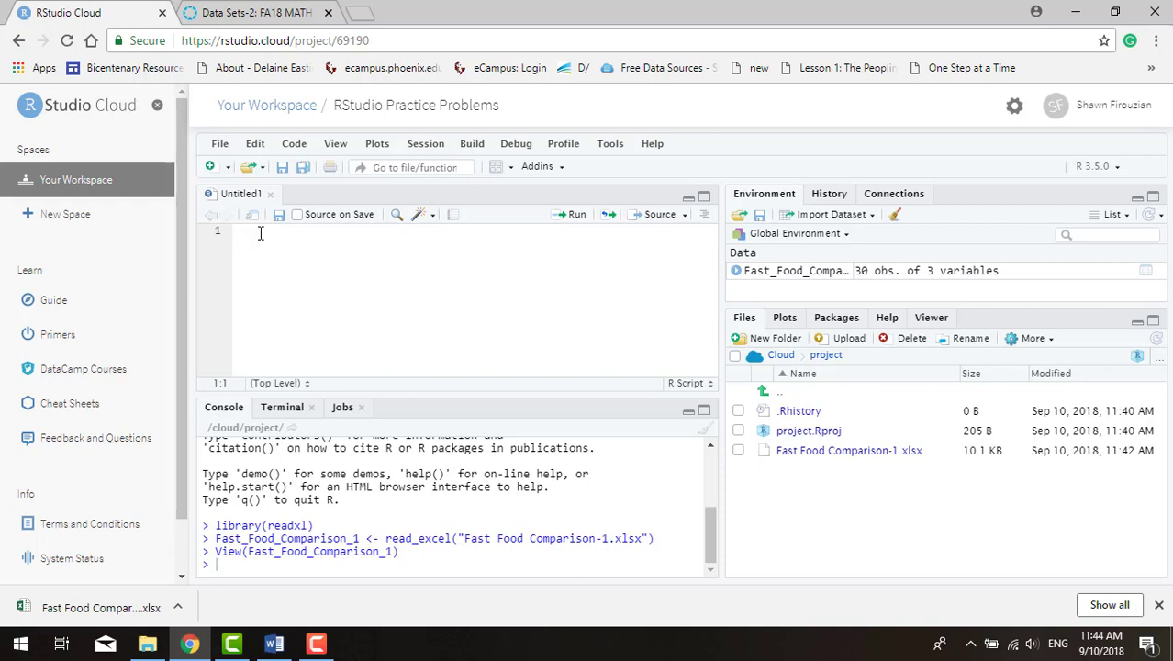
# Write the script line Attempts <- c(66,144,13,26,94,163,8,125,1,64,56)
pyautogui.write('Attempts <- c(')
pyautogui.write('66,144,13,26,')
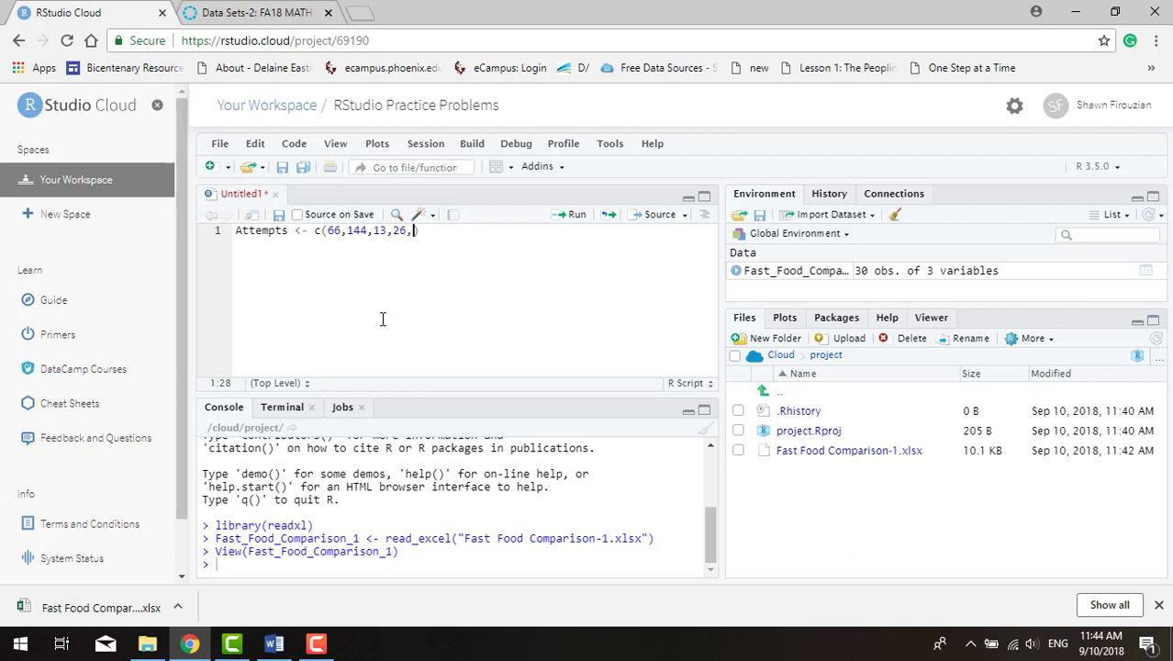
pyautogui.write('94,16')
pyautogui.write('3,')
pyautogui.write('8,125,')
pyautogui.write('1,64,')
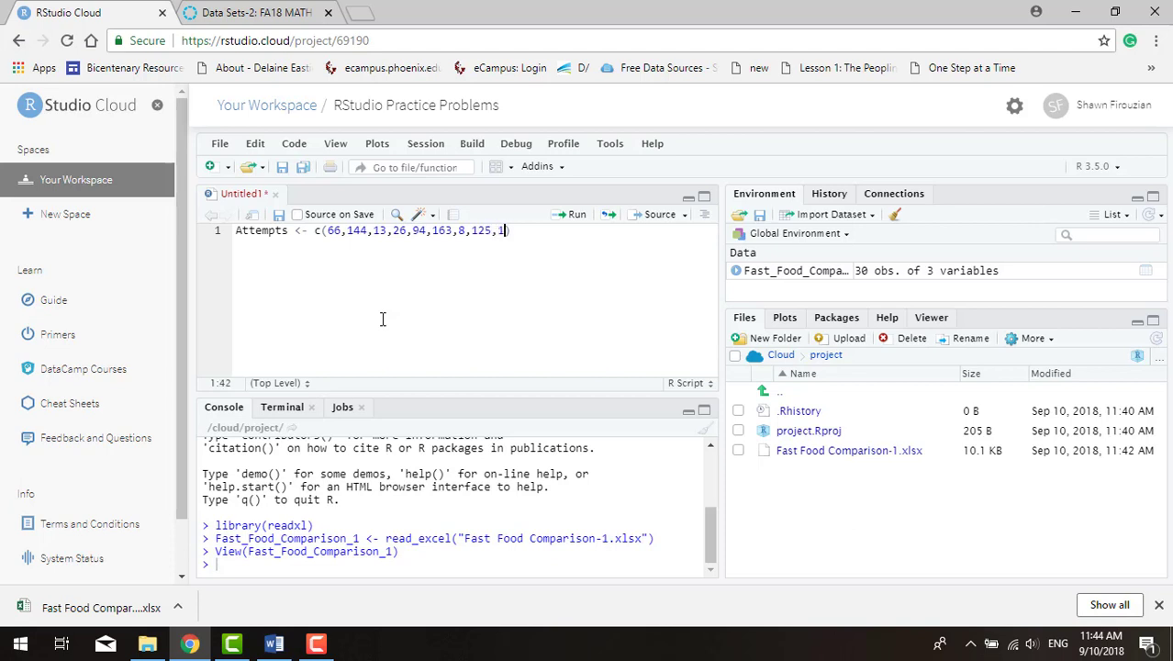
pyautogui.write('56)')
pyautogui.press('Return')
# Run the Attempts line and enlarge the Environment pane to show the stored values
pyautogui.click(560, 230)
pyautogui.click(571, 215)
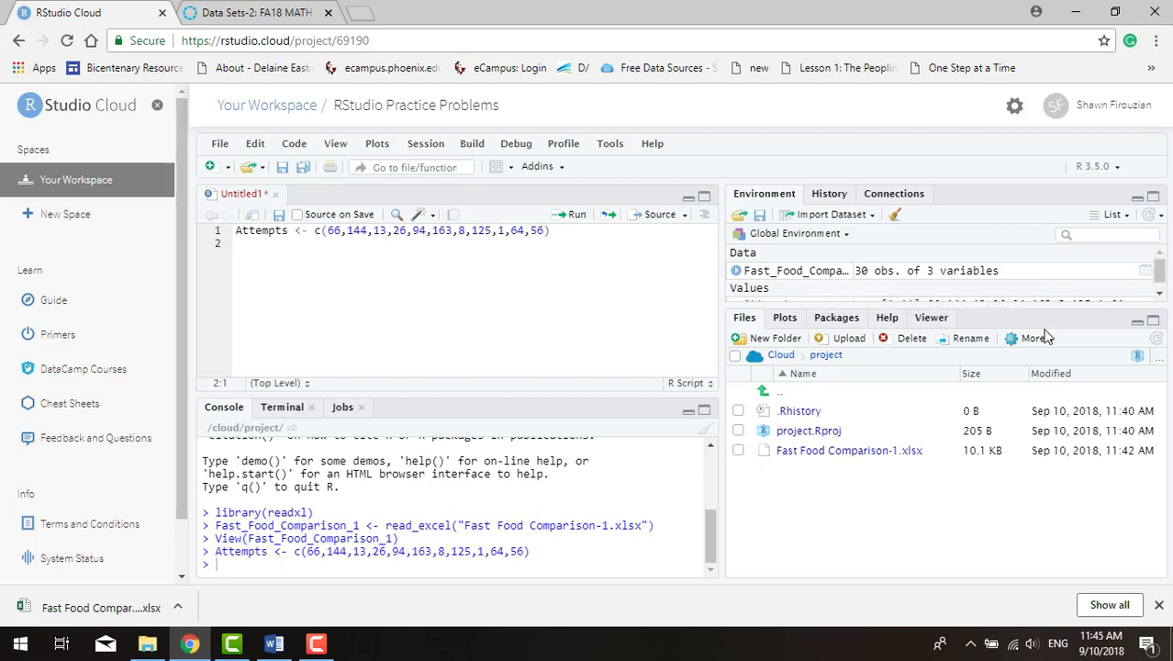
pyautogui.moveTo(1030, 309); pyautogui.dragTo(1029, 420)
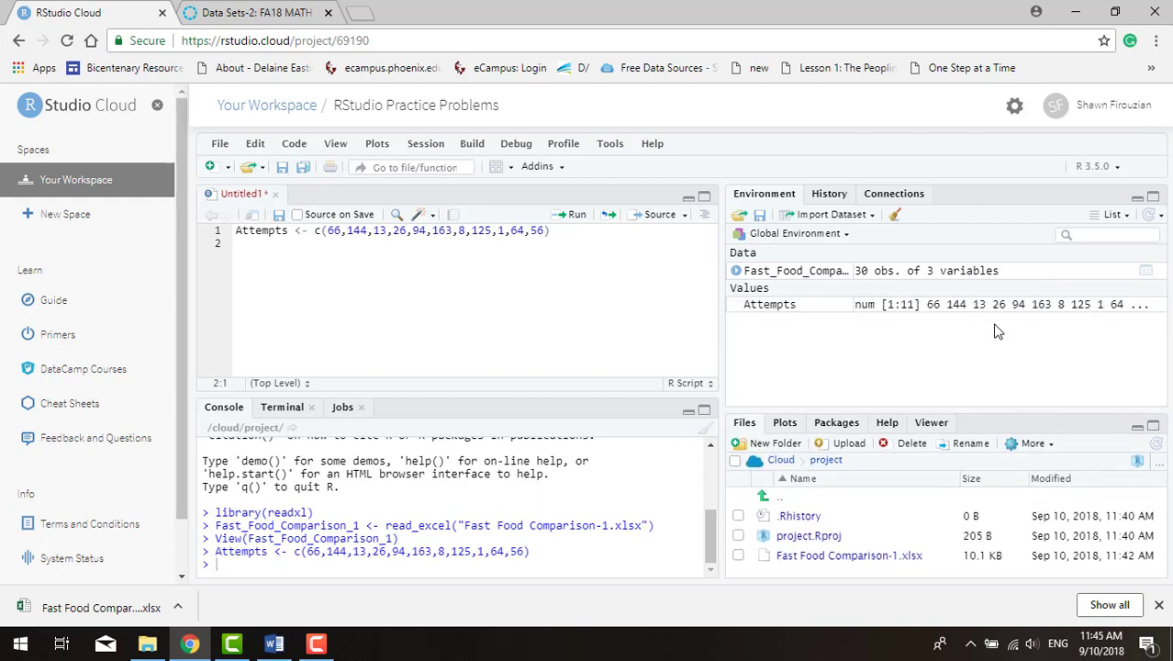